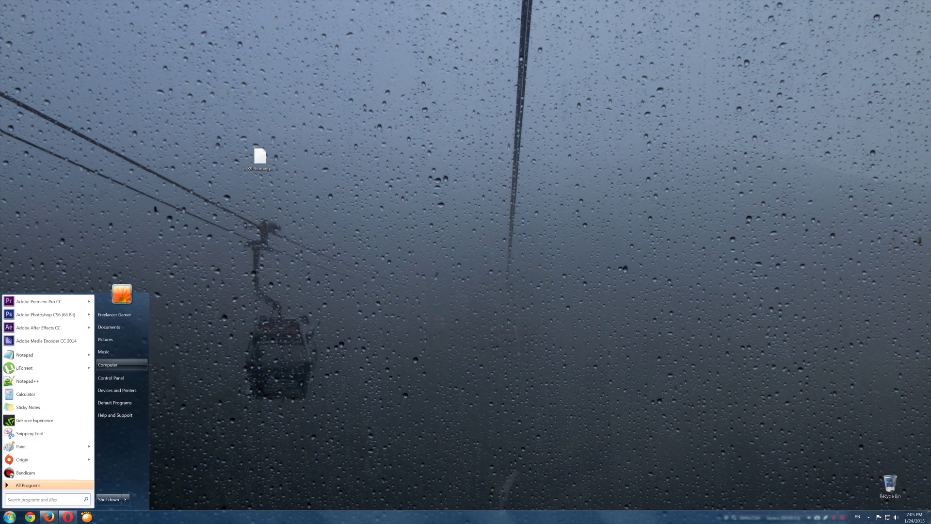
Open the Computer window from the Start menu to see the drives
left_click(108, 365)
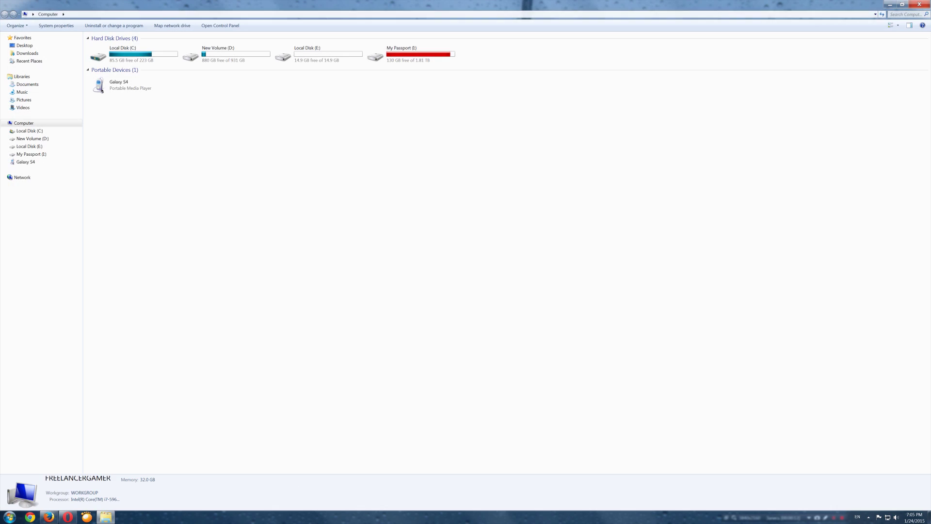
Shrink the Computer window and restart the PC after copying the F9a file to E:
key("super+Down")
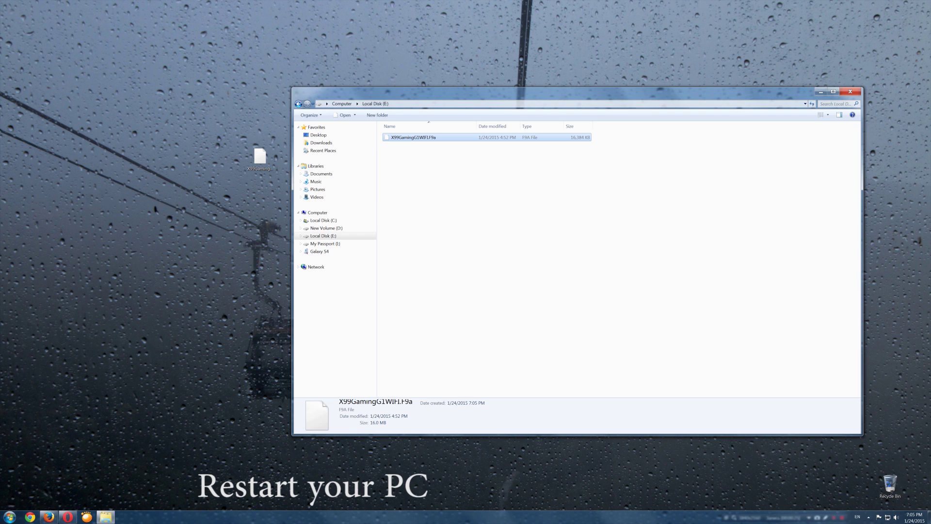
key("super")
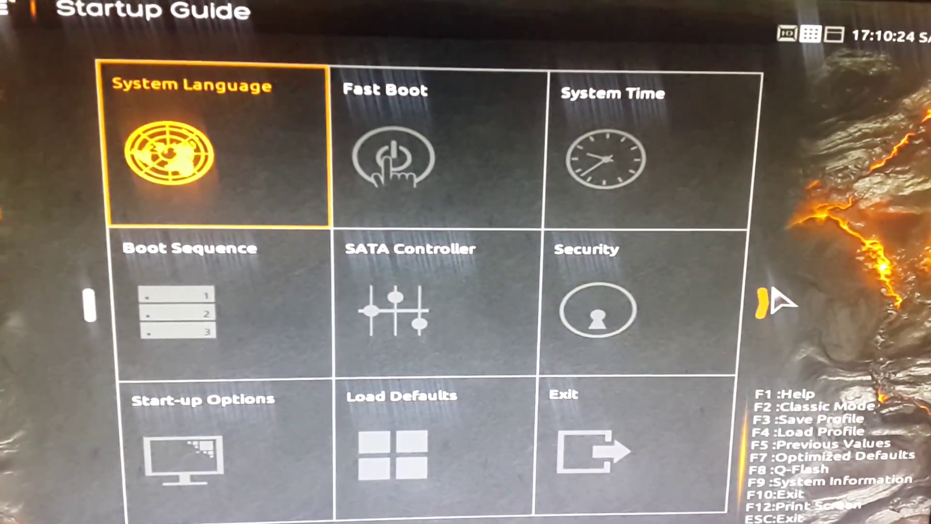
Switch from the Startup Guide to Classic Mode, showing BIOS version F7
left_click(764, 302)
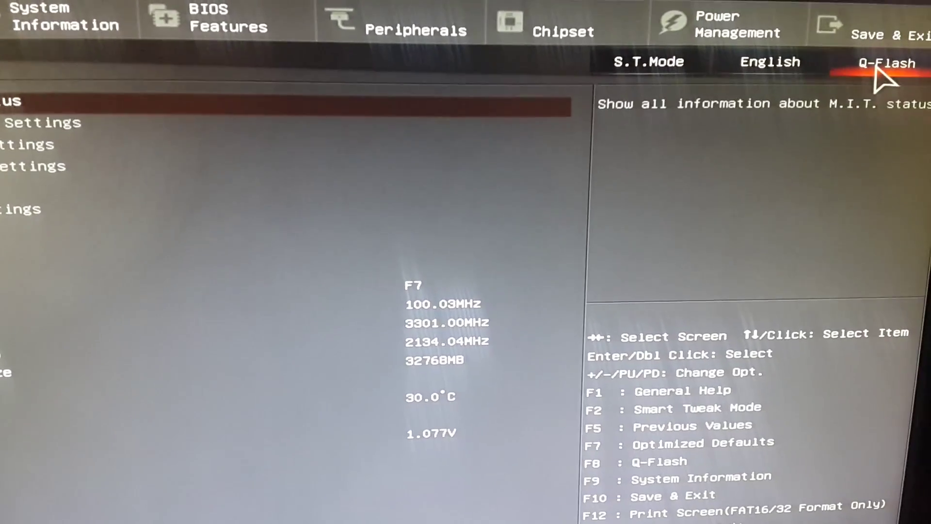
Launch Q-Flash, showing the X99-Gaming G1 WIFI board on BIOS F7 (09/09/2014)
left_click(885, 69)
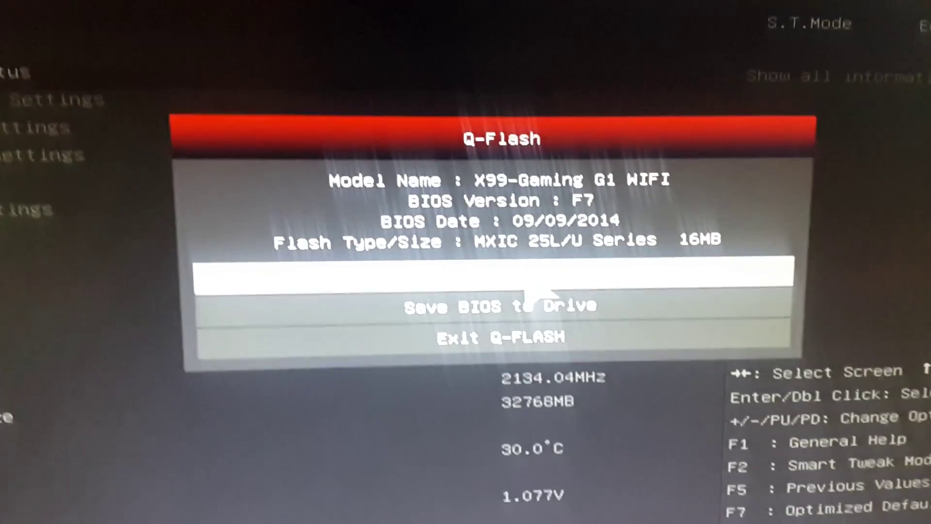
Select X99GamingG1WIFI.F9a on the Cruzer Blade drive for verification (checksum 77E9)
left_click(526, 288)
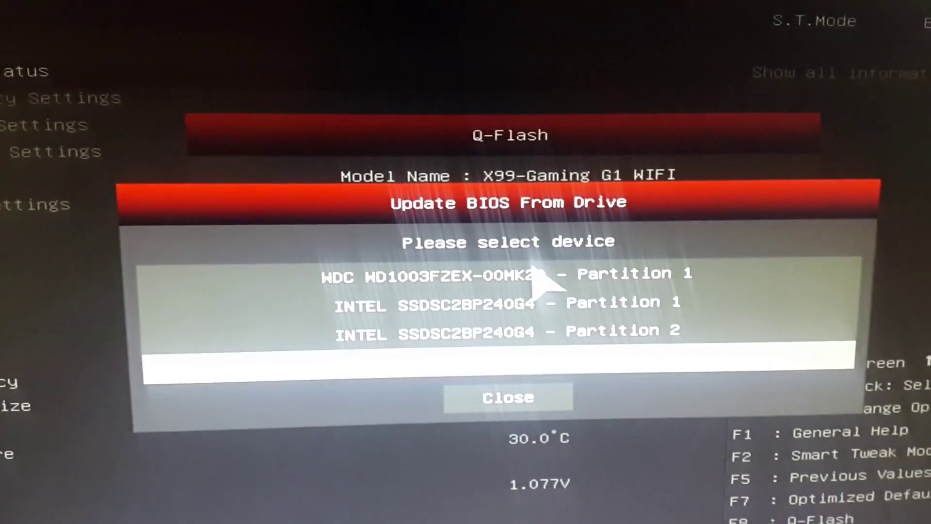
left_click(543, 305)
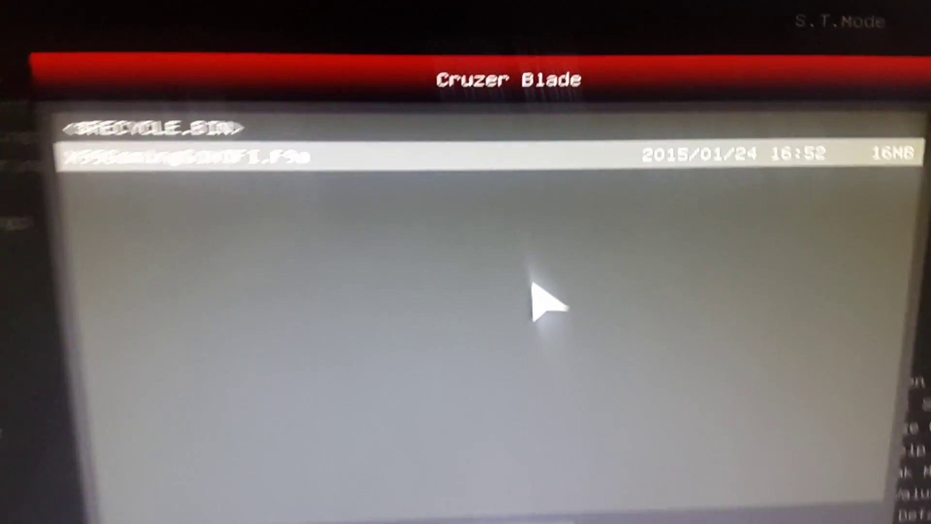
key("Return")
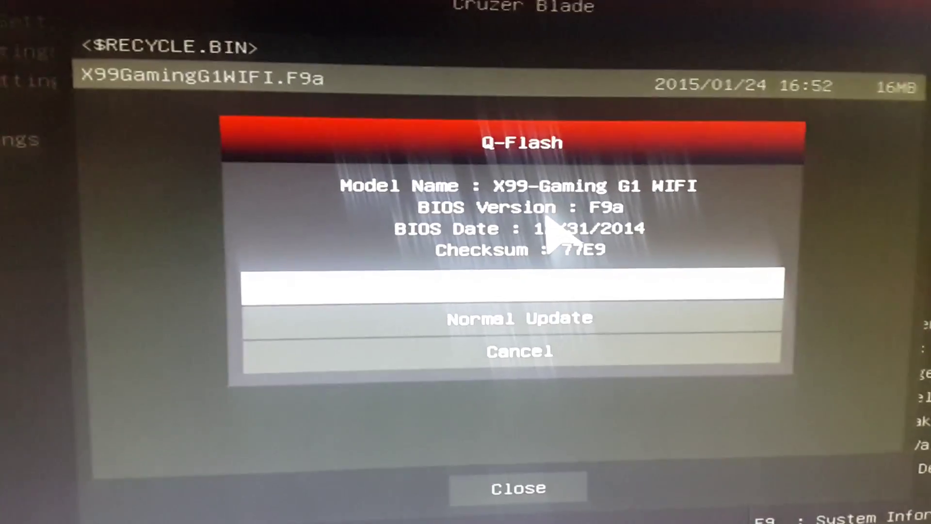
Start a Normal Update to write the F9a BIOS to the board
key("Down")
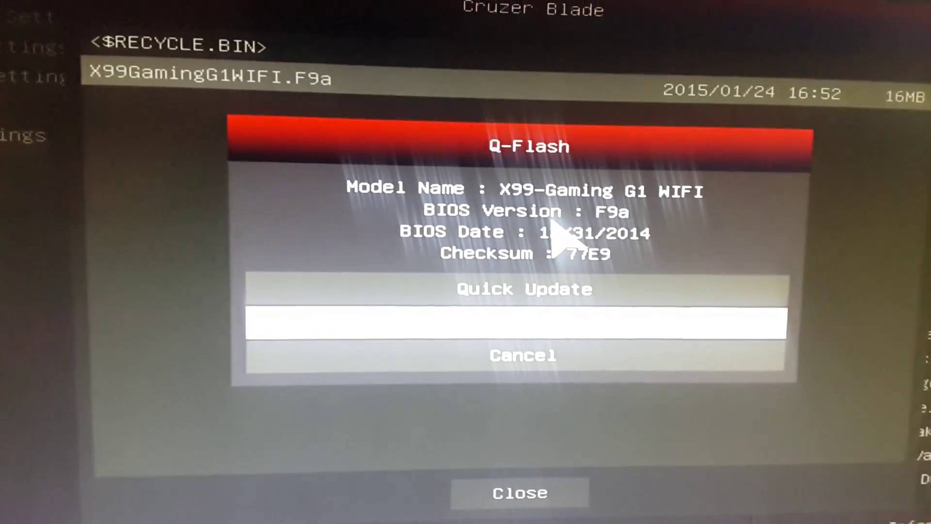
key("Up")
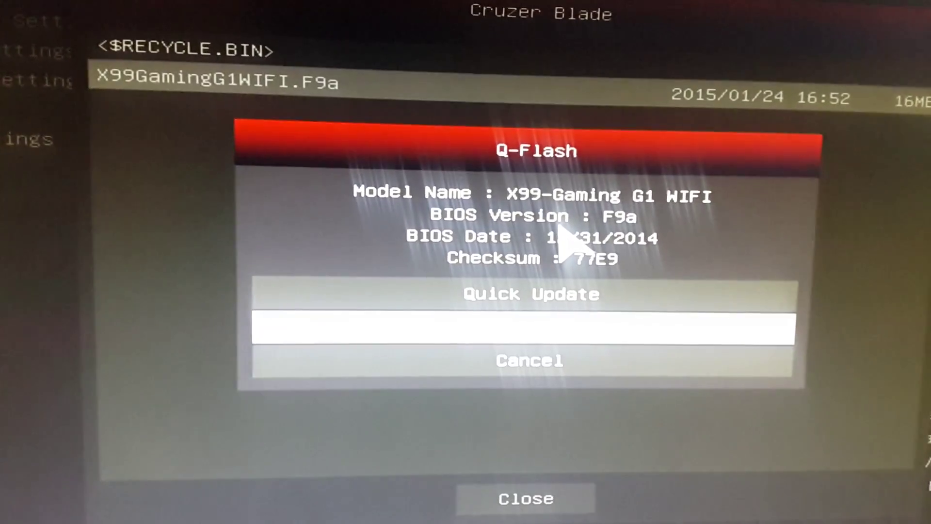
key("Return")
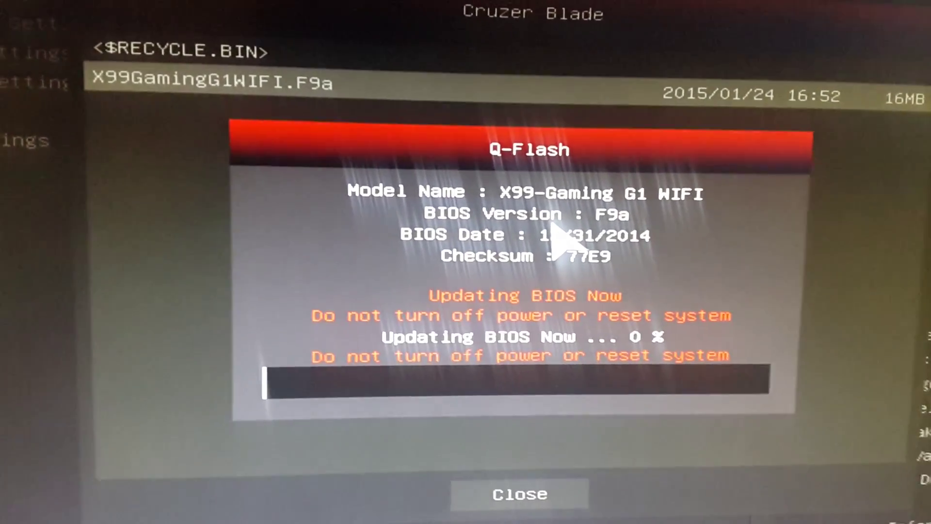